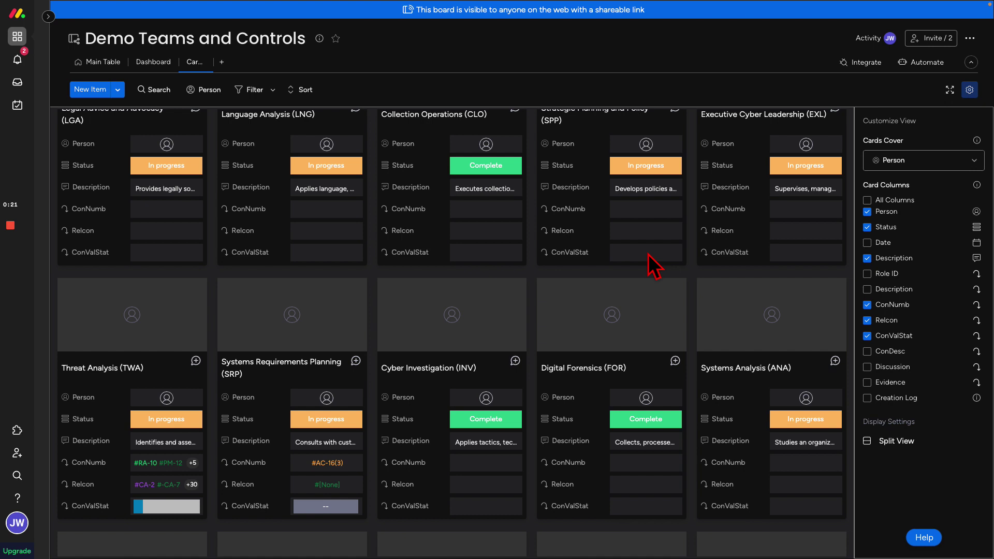
From the Threat Analysis card's ConValStat progress list, open the Literacy Training and Awareness control.
scroll(480, 282, "up", 2)
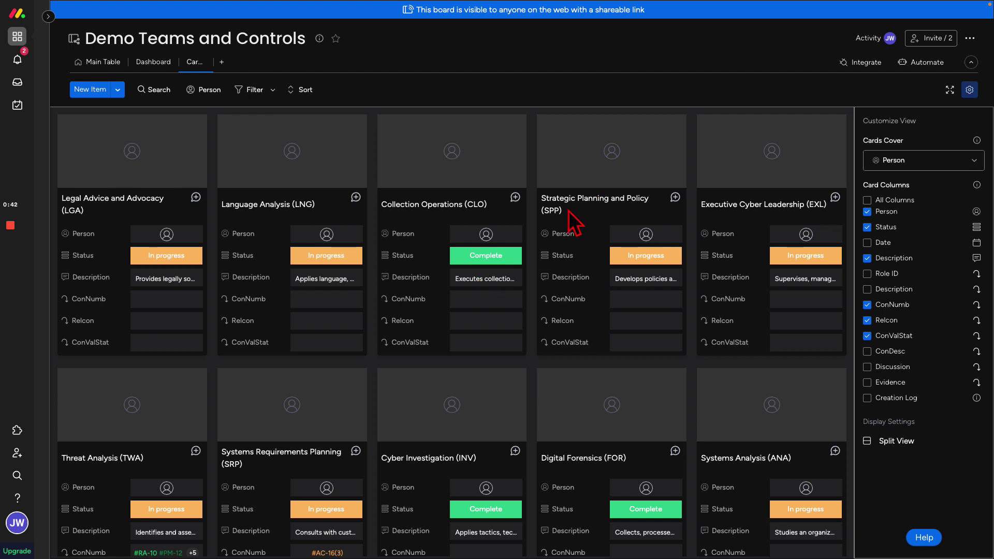
scroll(589, 409, "down", 1)
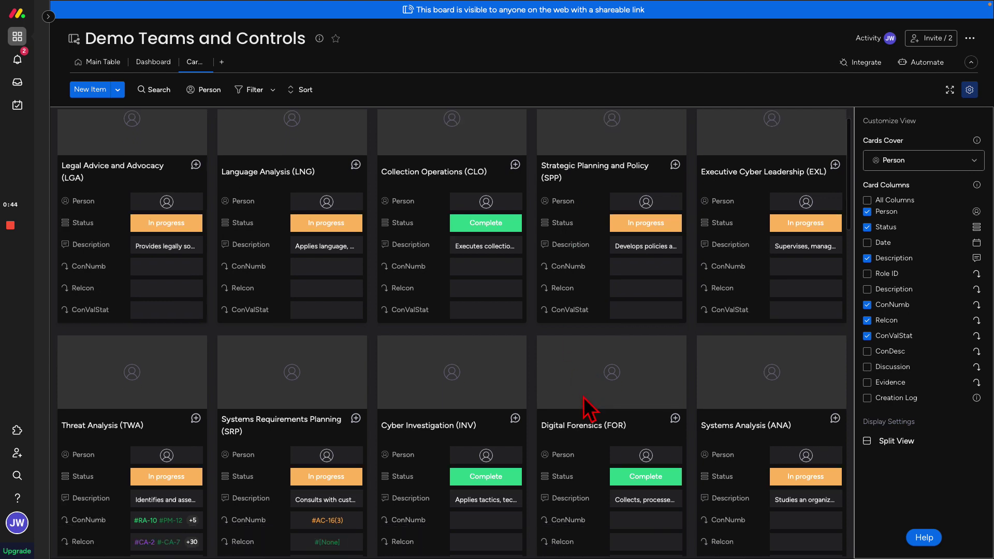
scroll(589, 409, "down", 1)
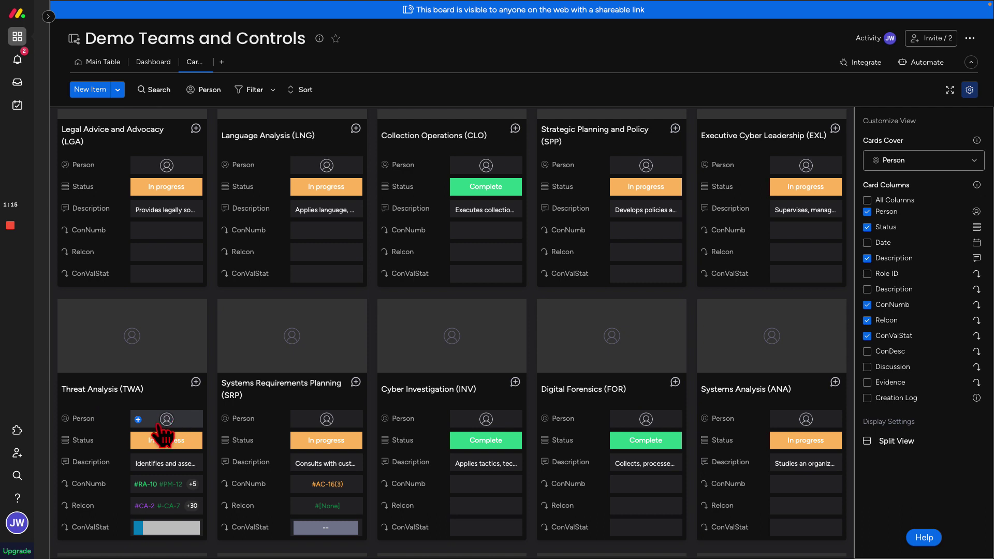
scroll(164, 429, "down", 1)
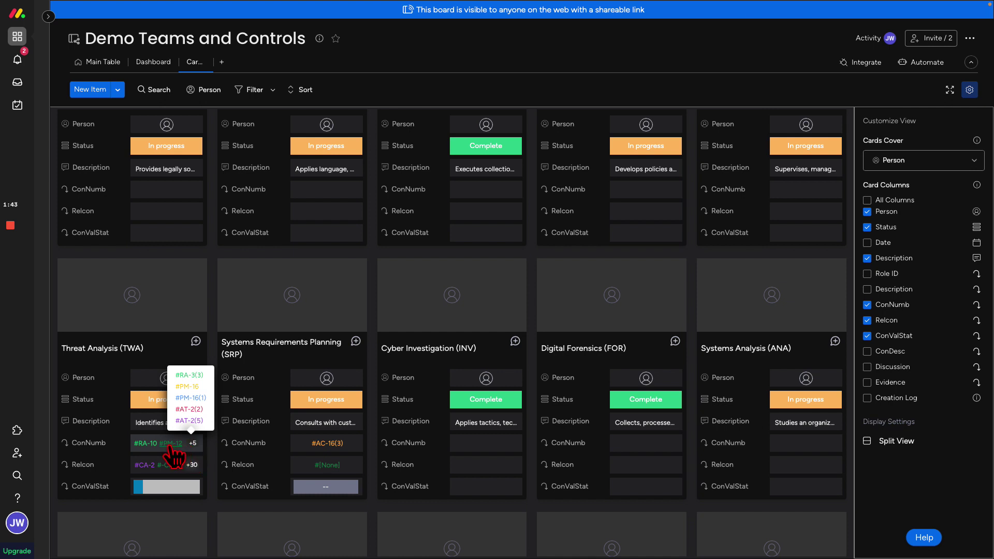
mouse_move(191, 465)
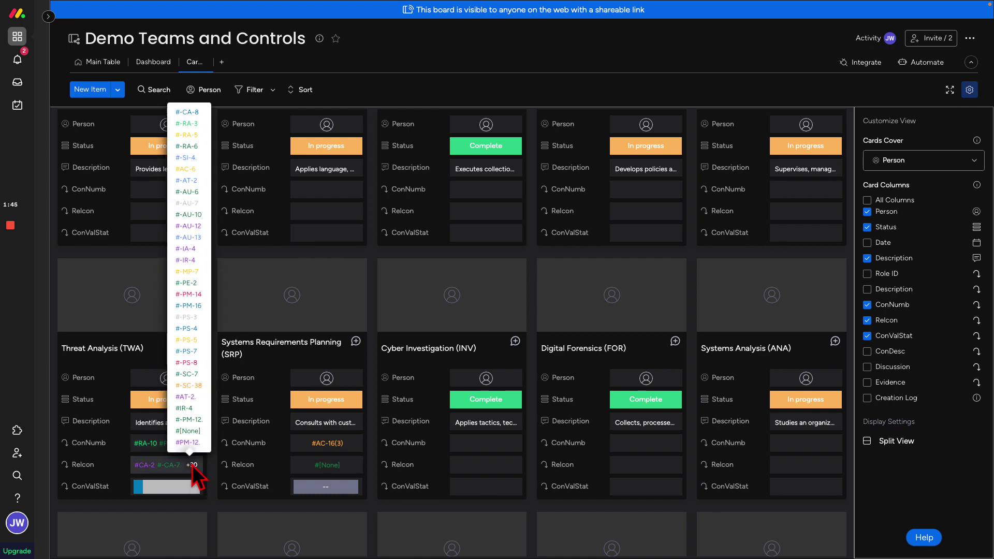
mouse_move(141, 490)
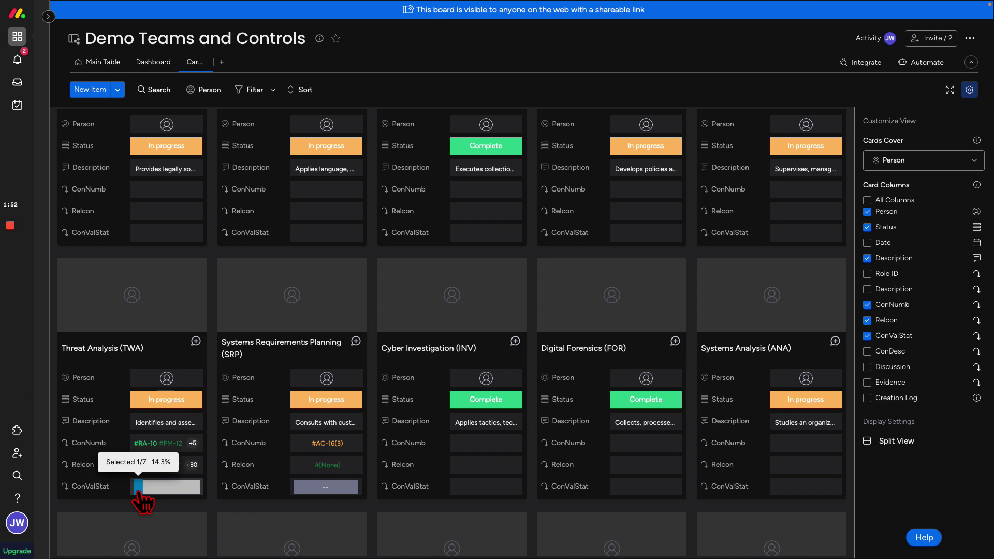
left_click(138, 490)
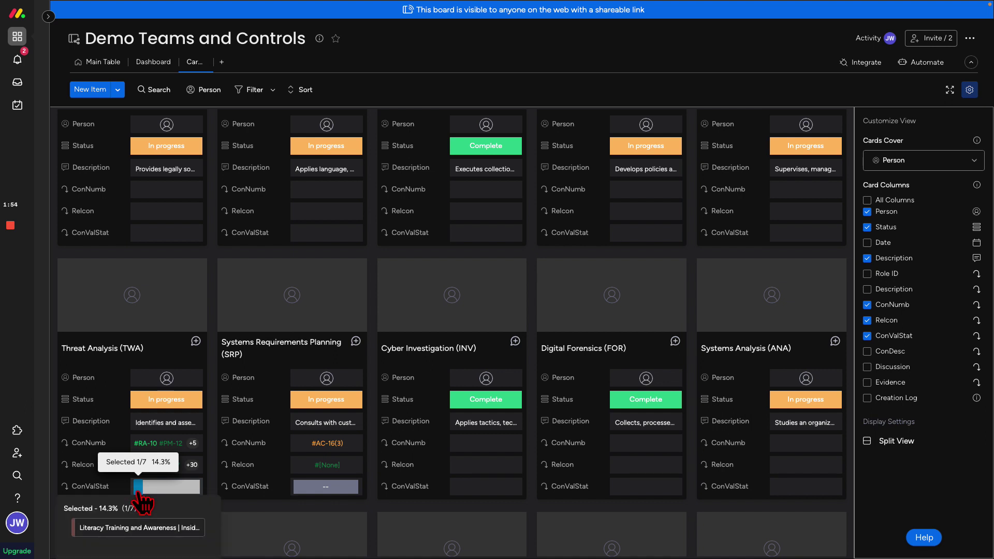
left_click(135, 528)
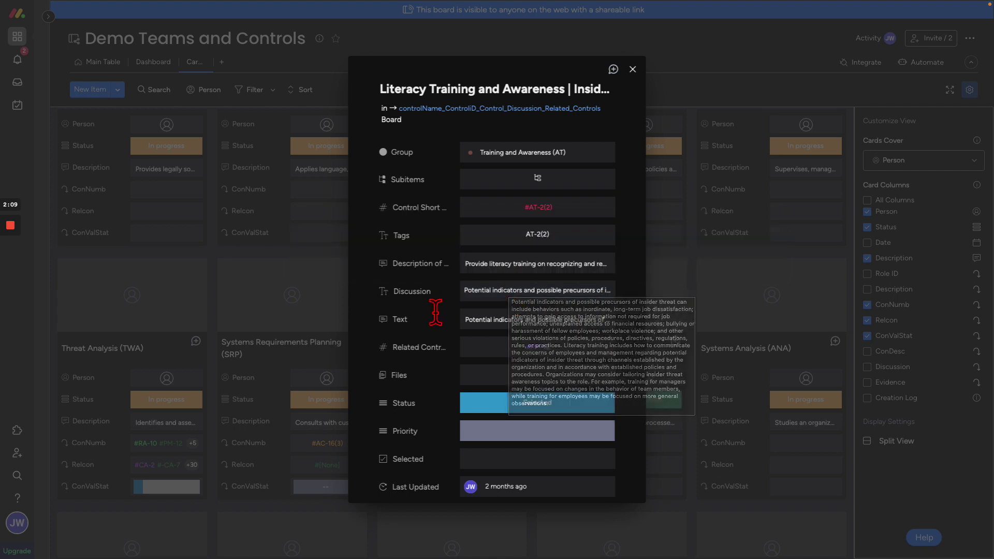
Look over the control's file attachment options, then dismiss them without attaching anything.
scroll(443, 316, "down", 1)
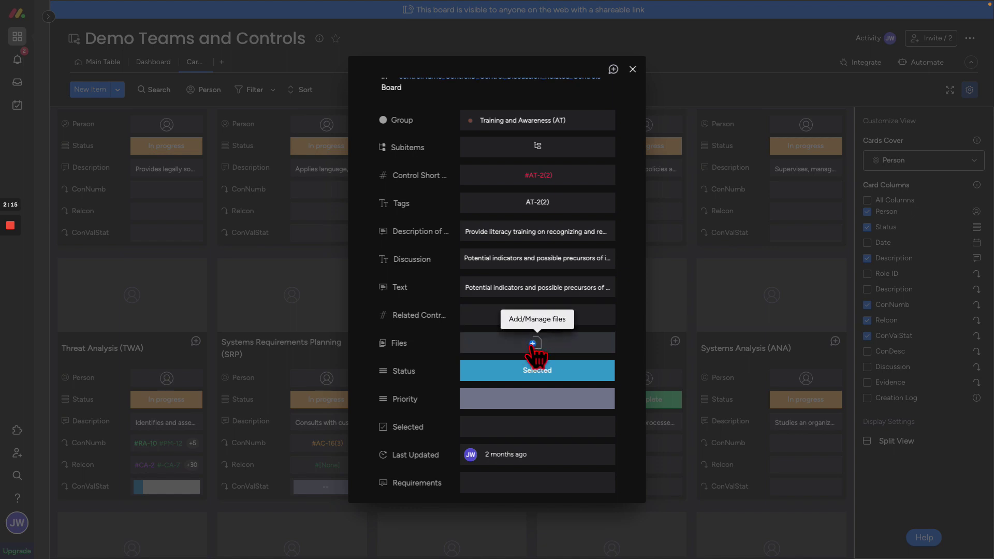
left_click(532, 344)
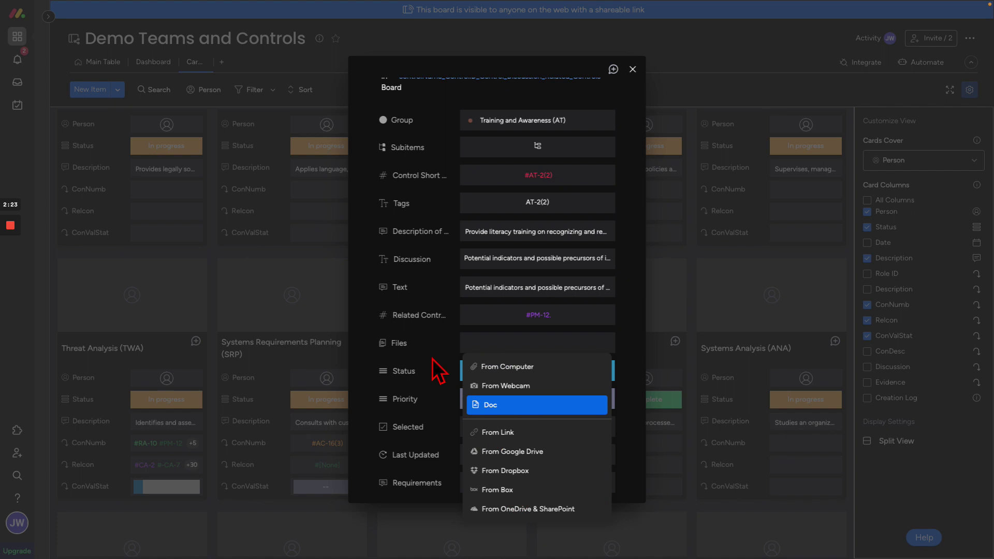
left_click(415, 341)
Keep Status as Selected, set Priority to Low, and tick the Selected checkbox.
scroll(442, 372, "down", 3)
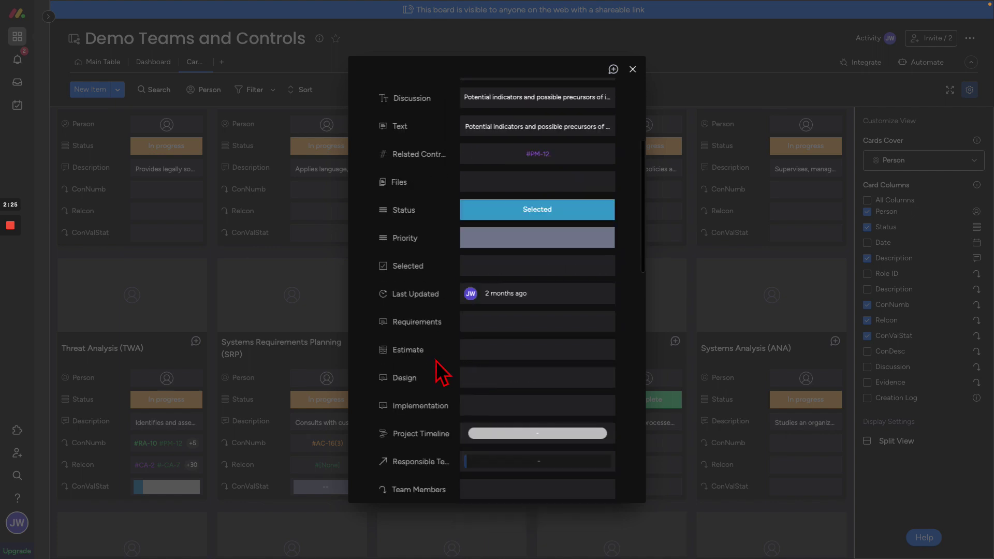
left_click(530, 212)
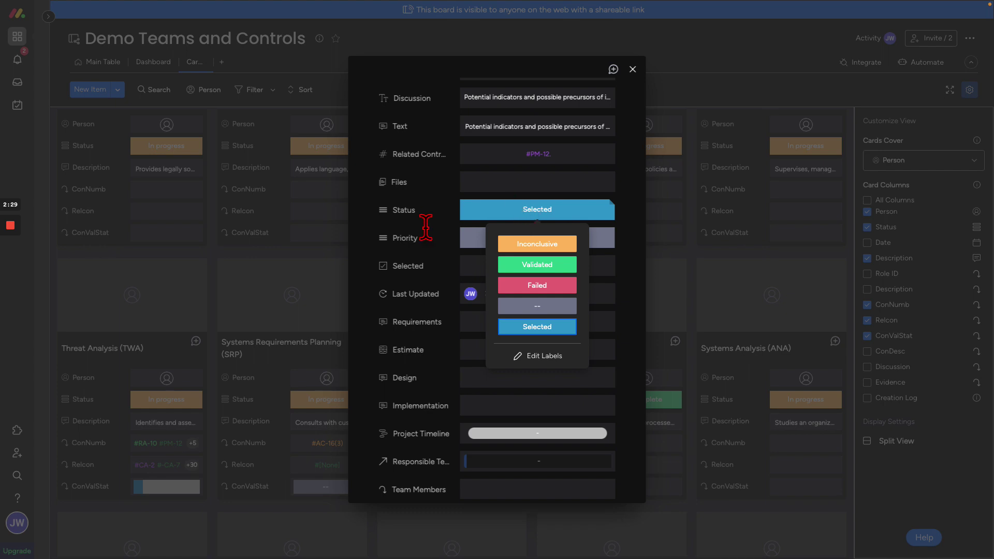
left_click(438, 207)
left_click(486, 235)
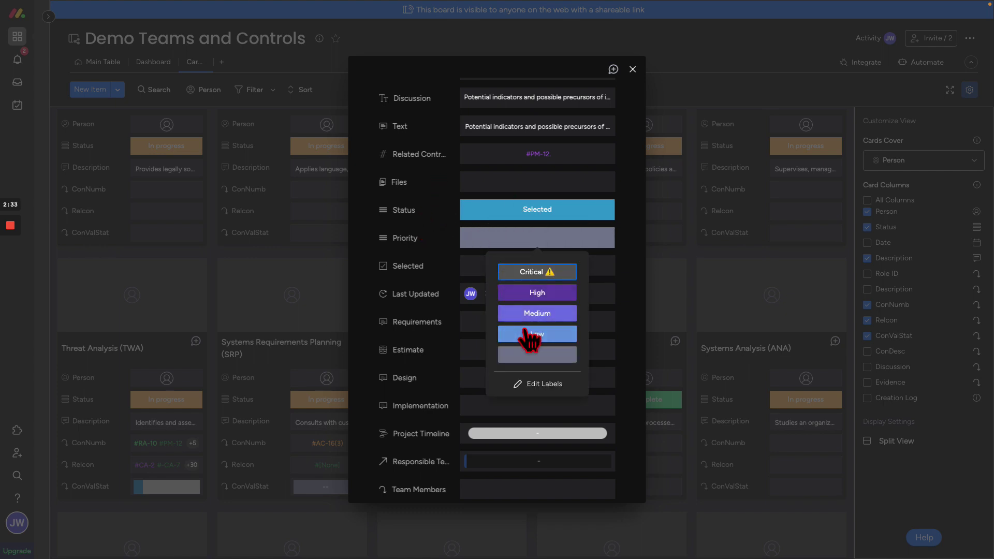
left_click(507, 334)
left_click(528, 267)
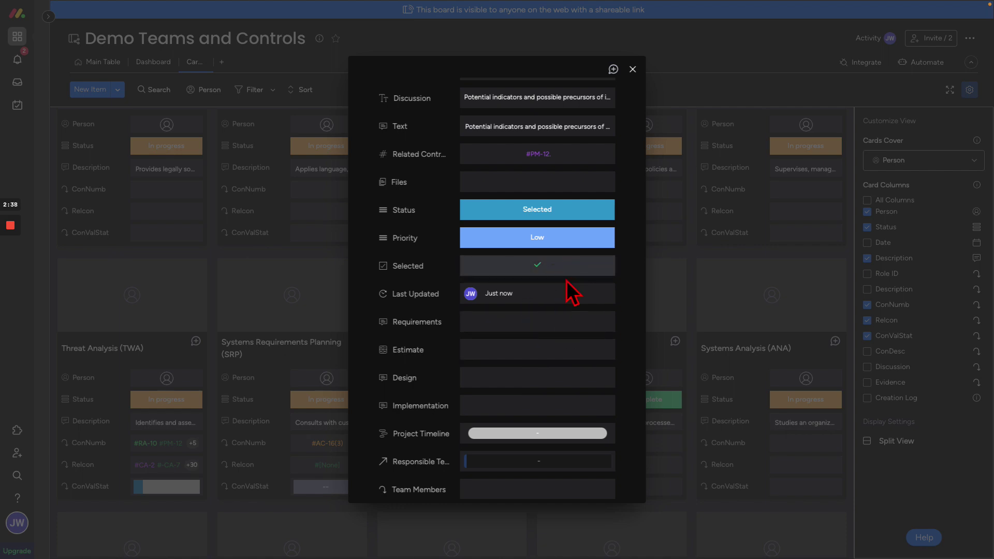
Write the Requirements note 'What org will we work with - define KSA TTP'.
mouse_move(561, 295)
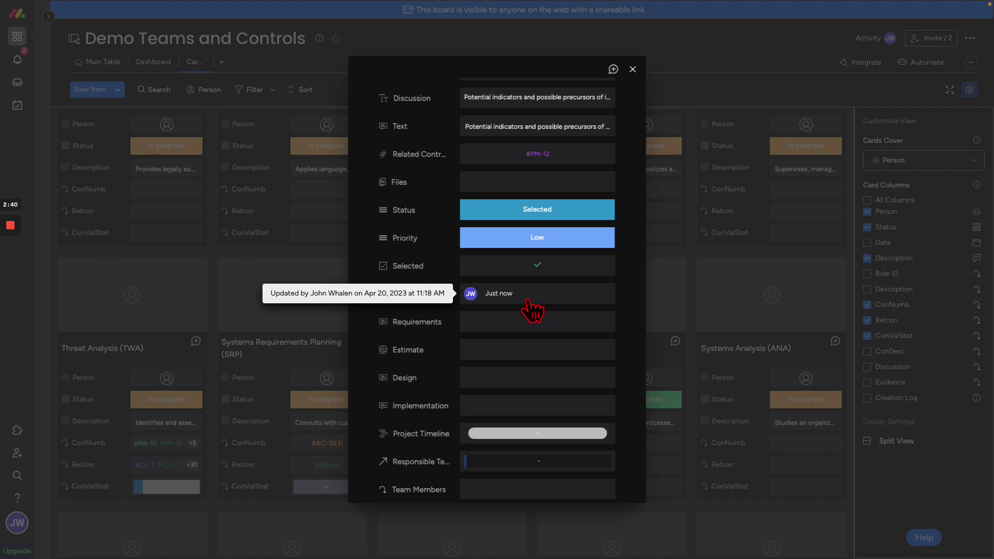
scroll(536, 308, "down", 1)
left_click(519, 317)
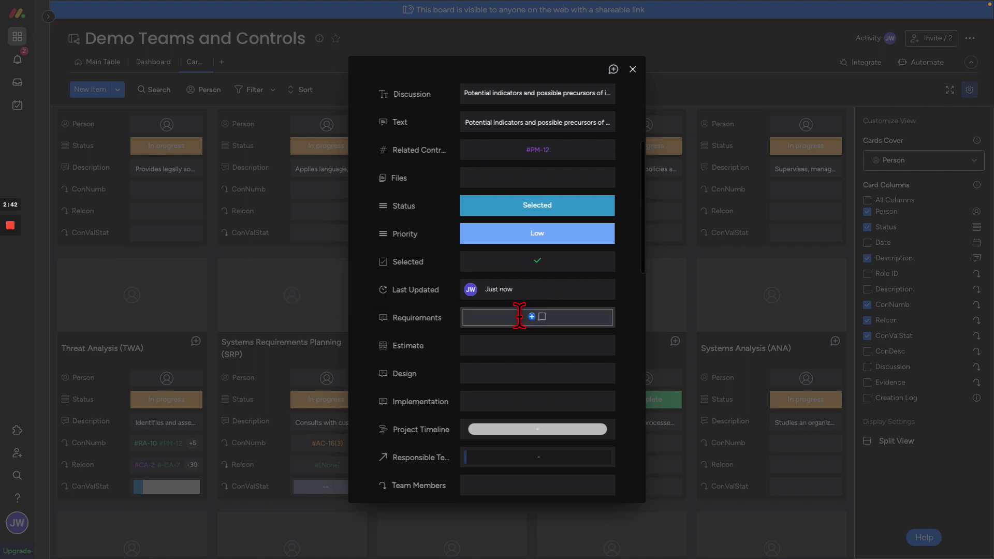
left_click(519, 317)
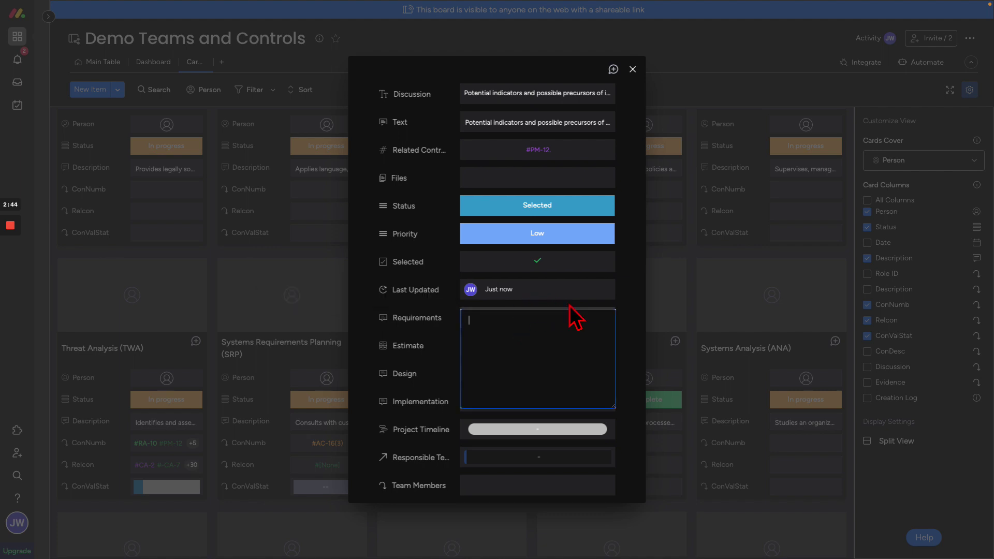
type("What or")
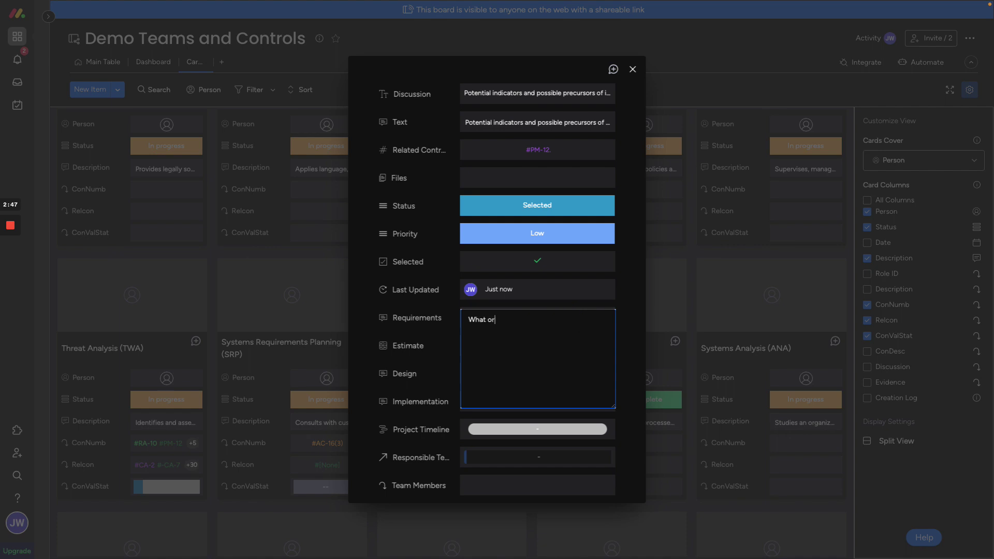
type("g will we work with - define KSA")
type("TTP")
left_click(625, 284)
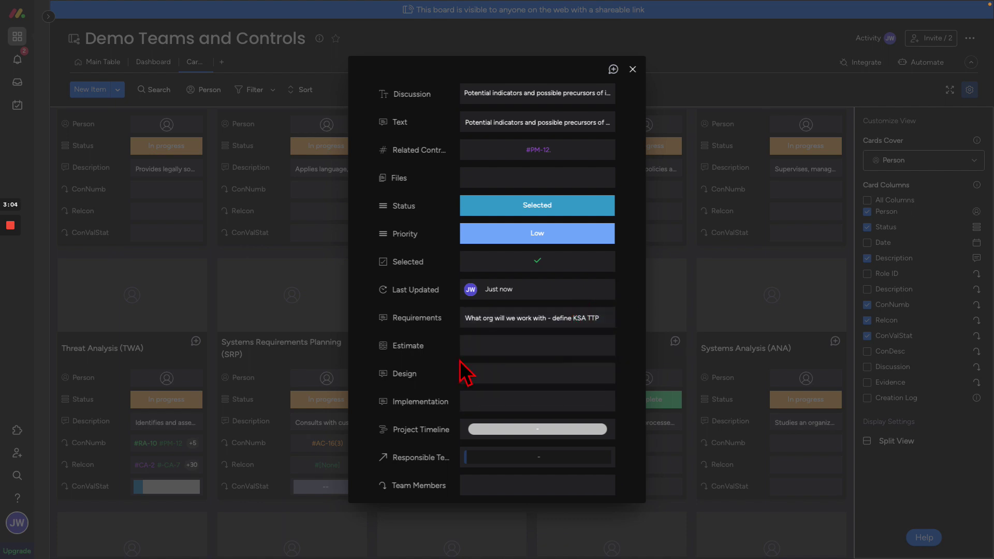
Set the control's Estimate to 40000, shown as 40,000$.
left_click(521, 346)
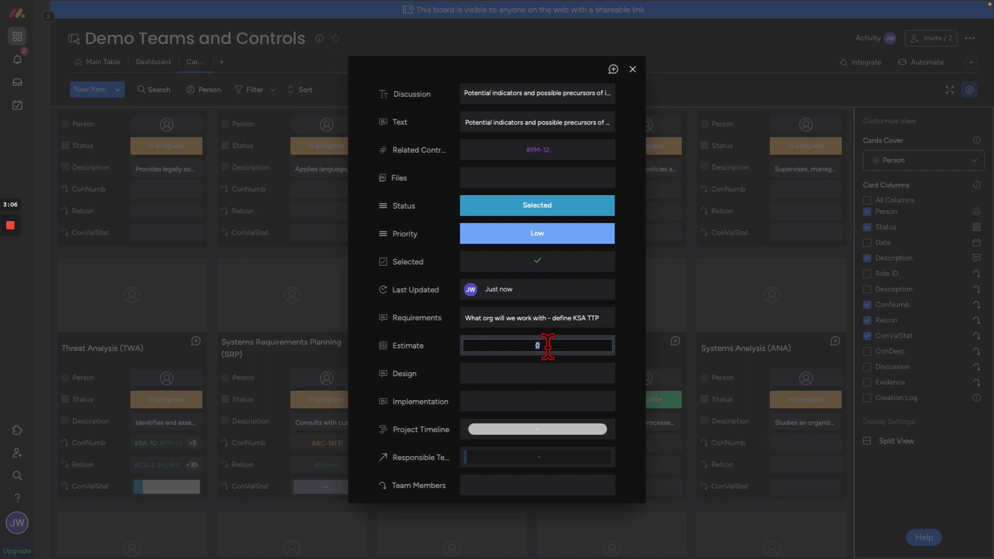
type("400000$")
left_click(550, 370)
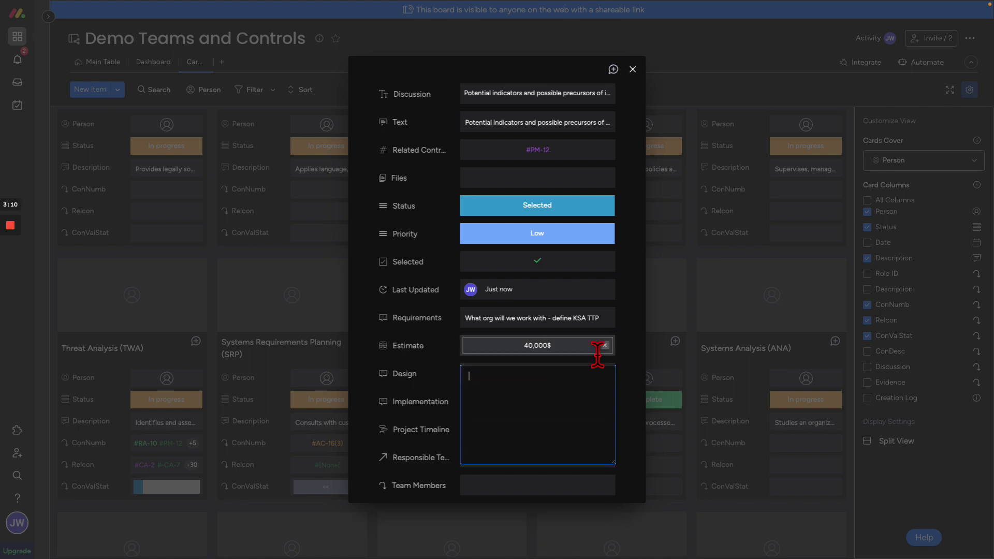
Set the Project Timeline to April 20 - 27.
scroll(424, 393, "down", 2)
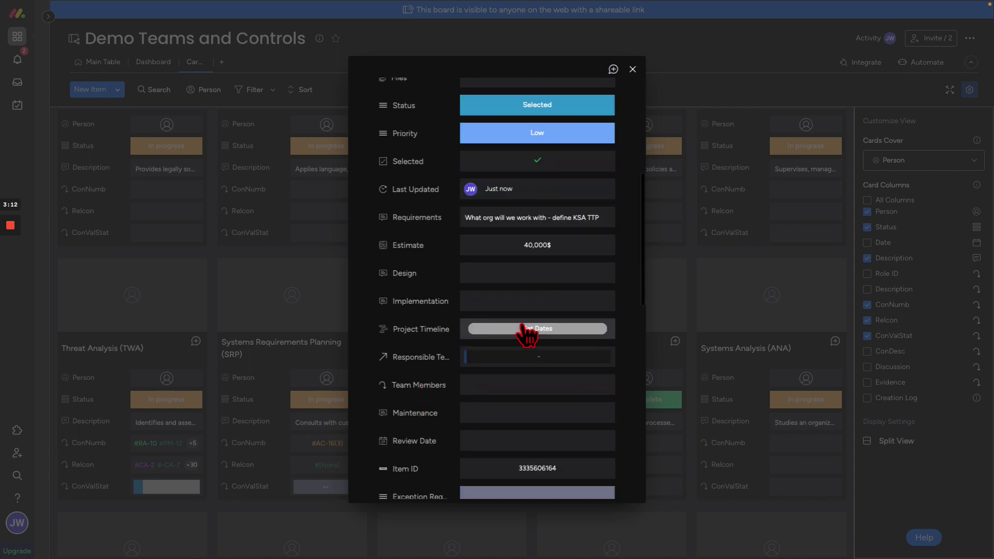
left_click(511, 333)
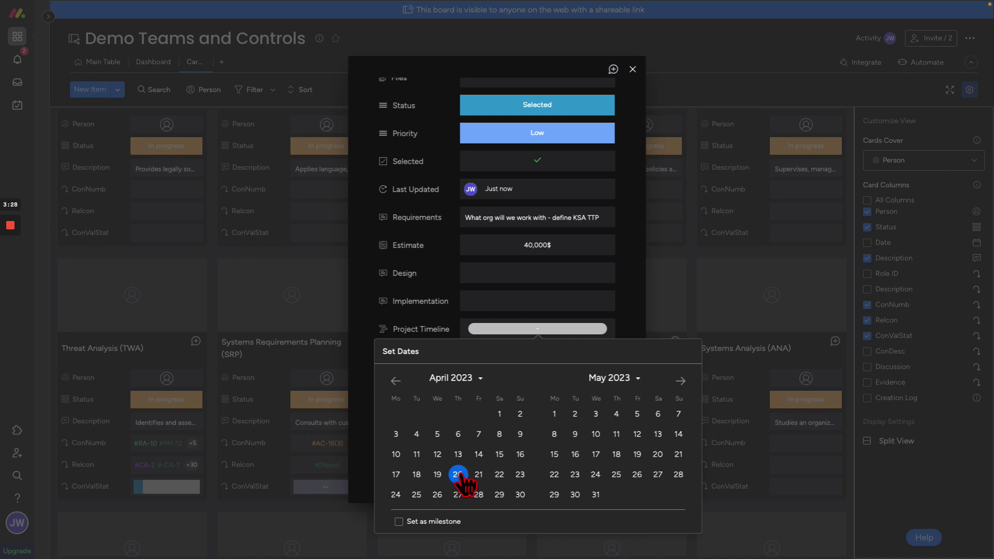
left_click(459, 495)
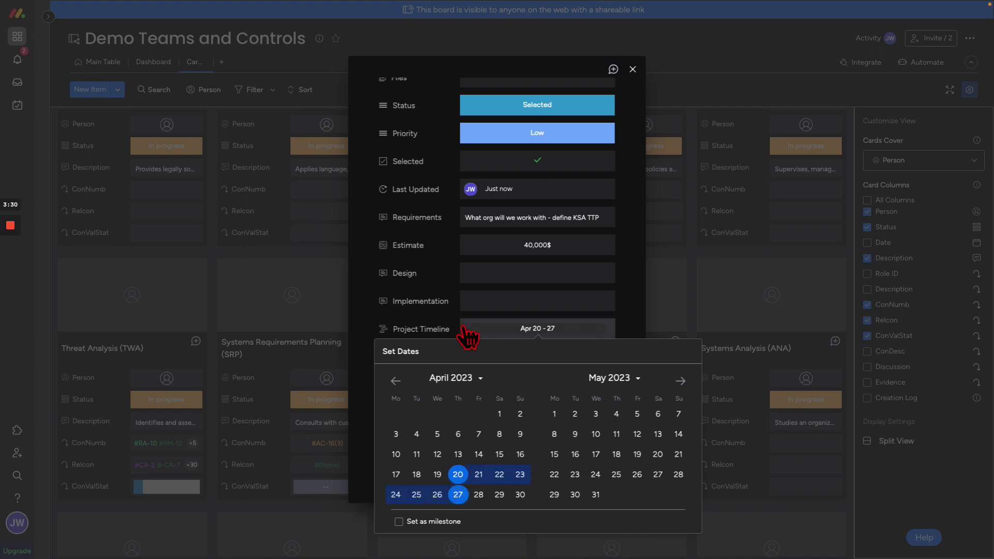
left_click(445, 334)
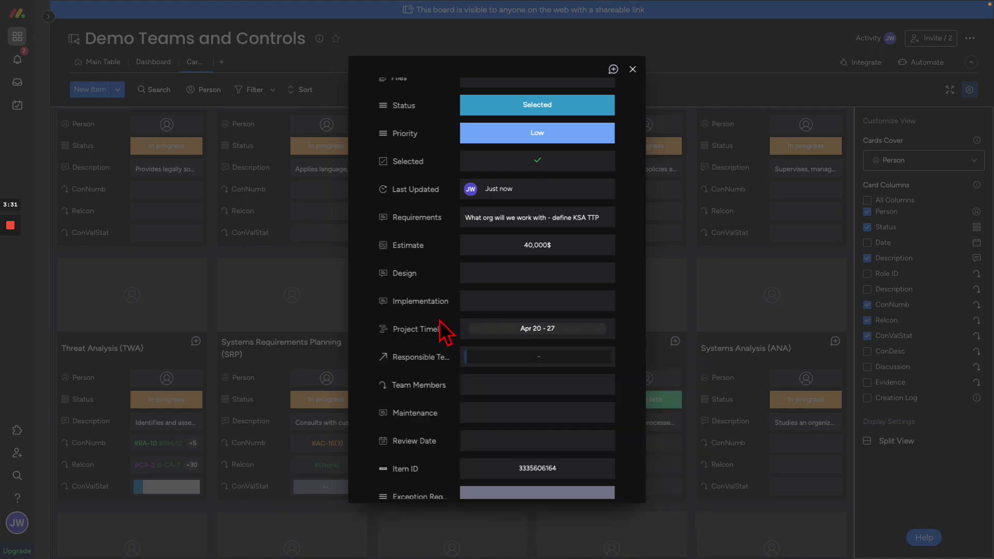
Link Software Development (DEV) as the Responsible Team.
left_click(468, 357)
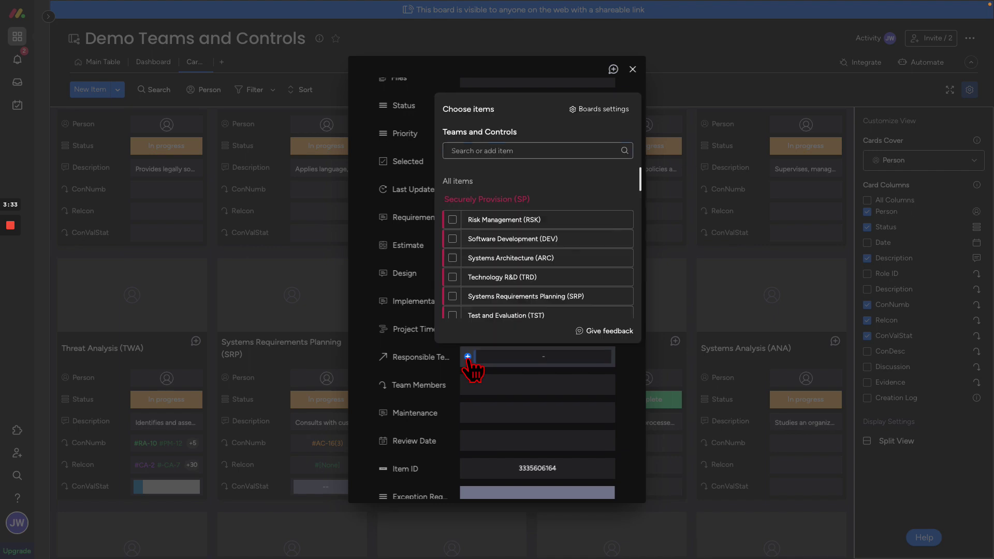
left_click(452, 240)
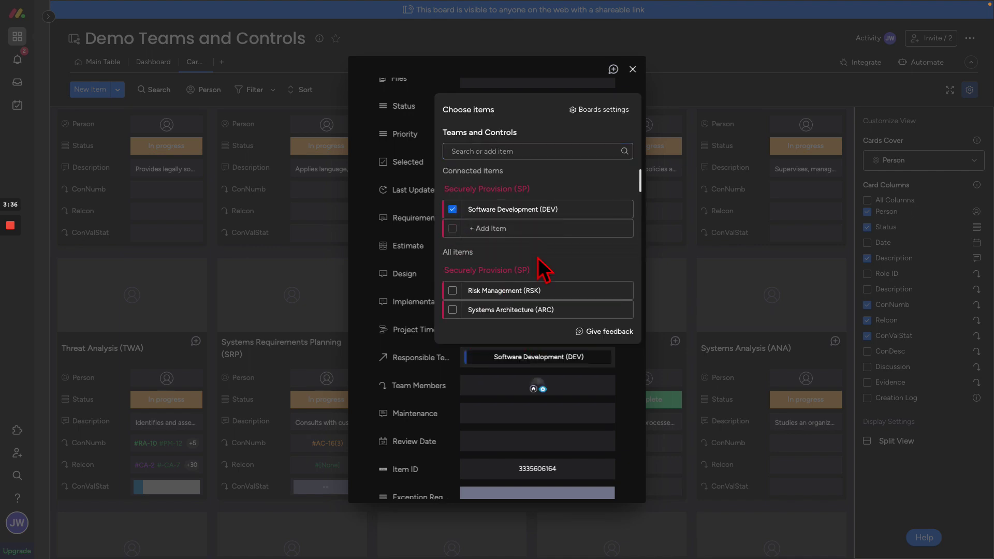
scroll(543, 268, "down", 2)
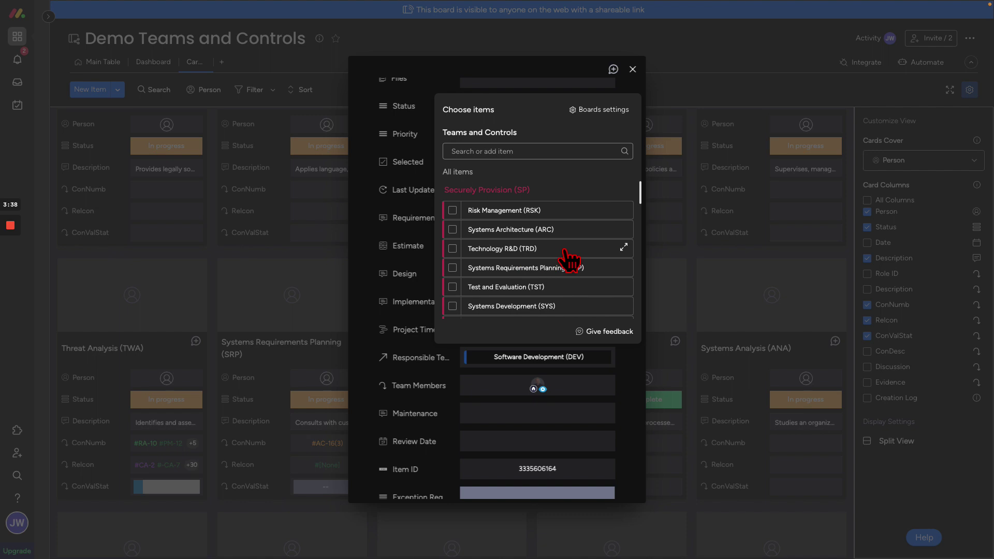
Open the linked Technology R&D (TRD) item, review its fields, and generate its controls report.
left_click(565, 251)
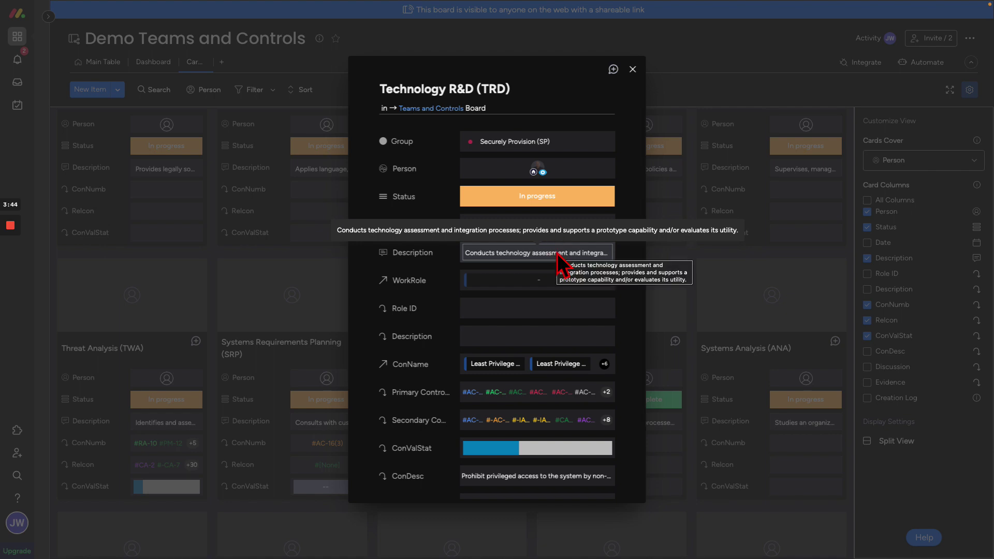
scroll(414, 358, "down", 3)
right_click(423, 362)
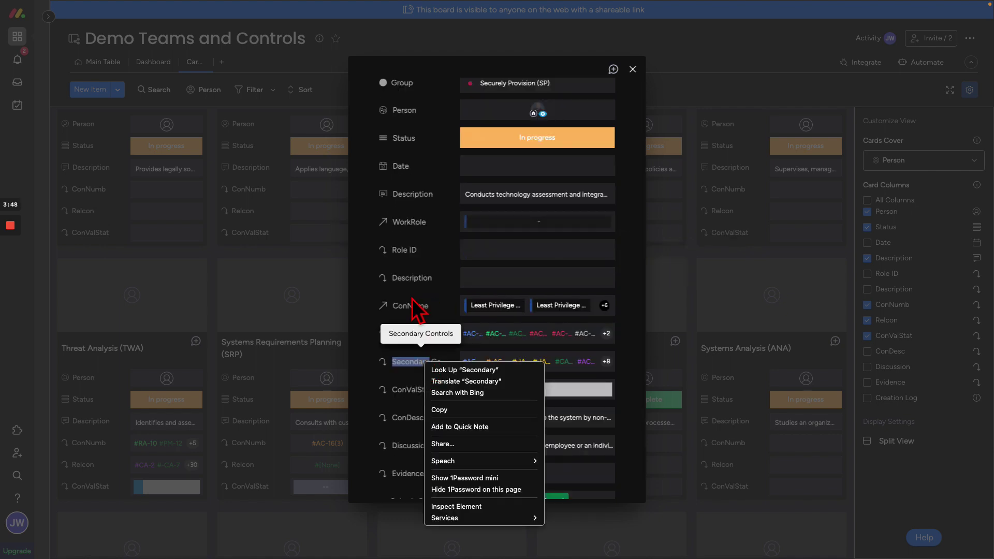
key("Escape")
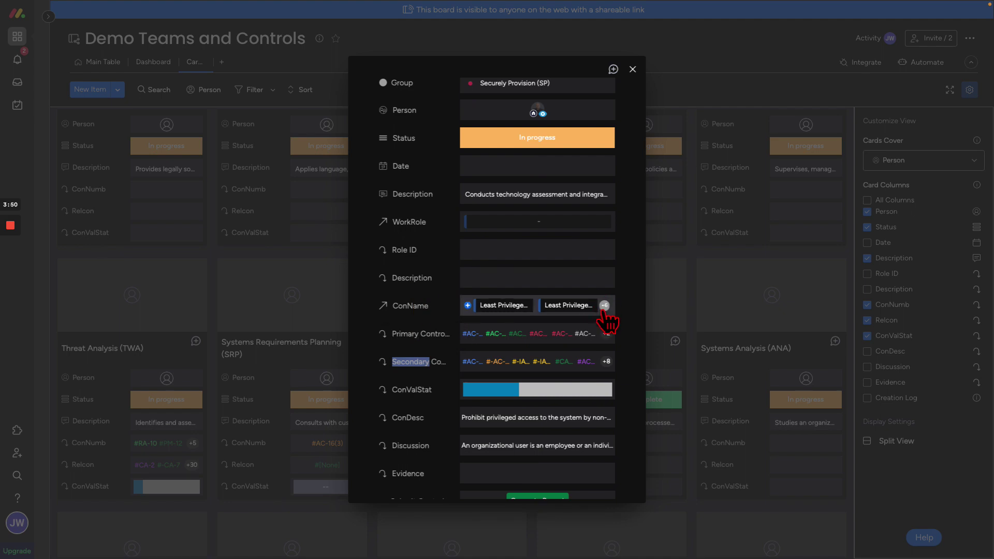
scroll(603, 316, "up", 3)
scroll(604, 337, "down", 4)
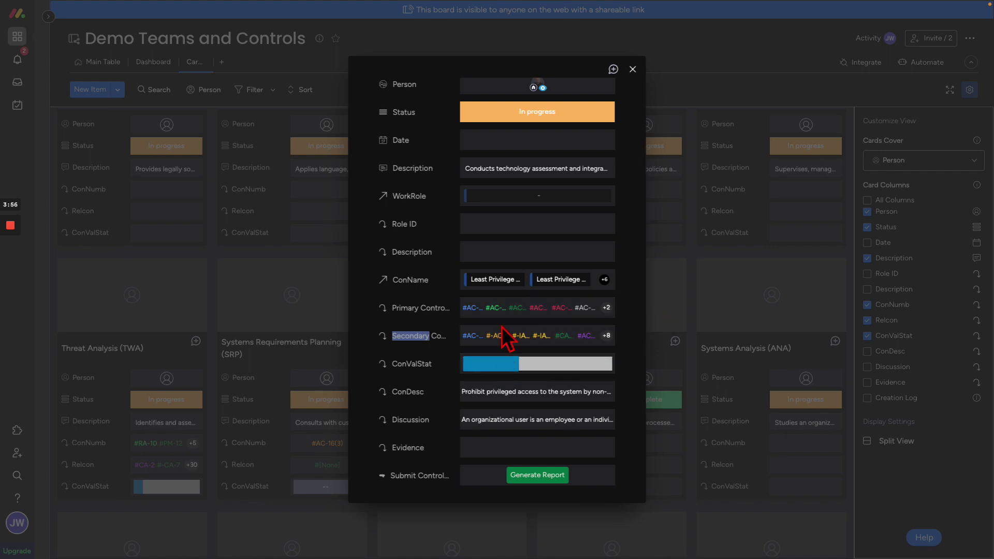
mouse_move(497, 367)
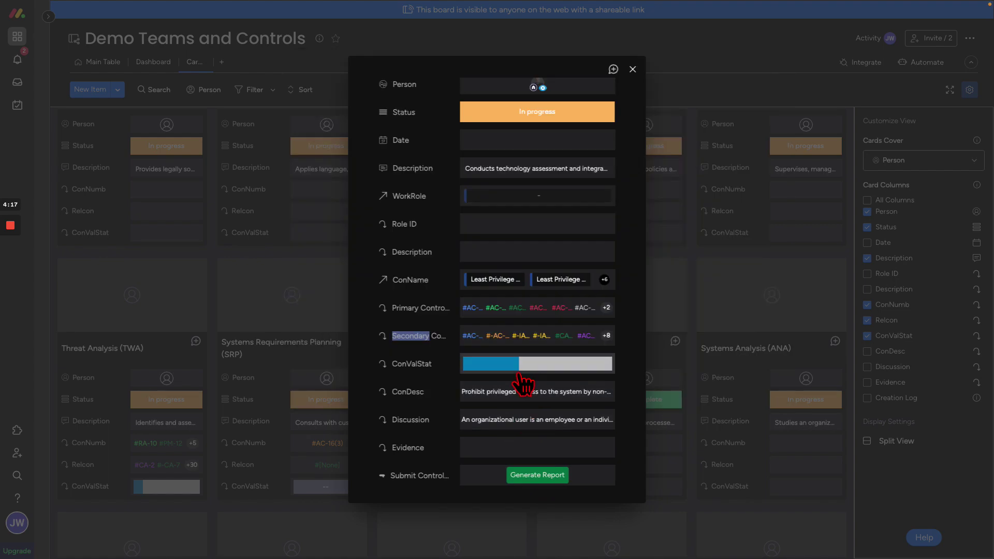
left_click(538, 480)
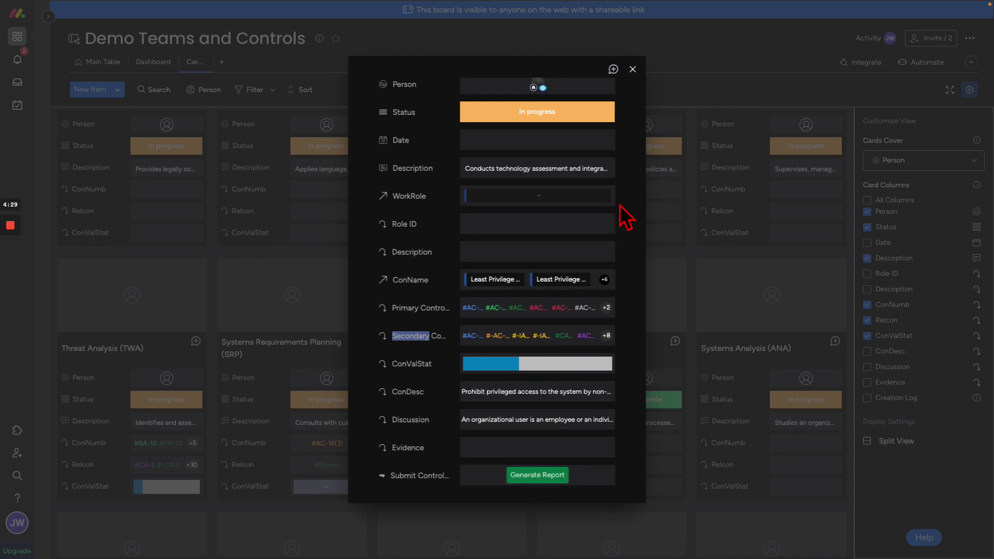
left_click(632, 69)
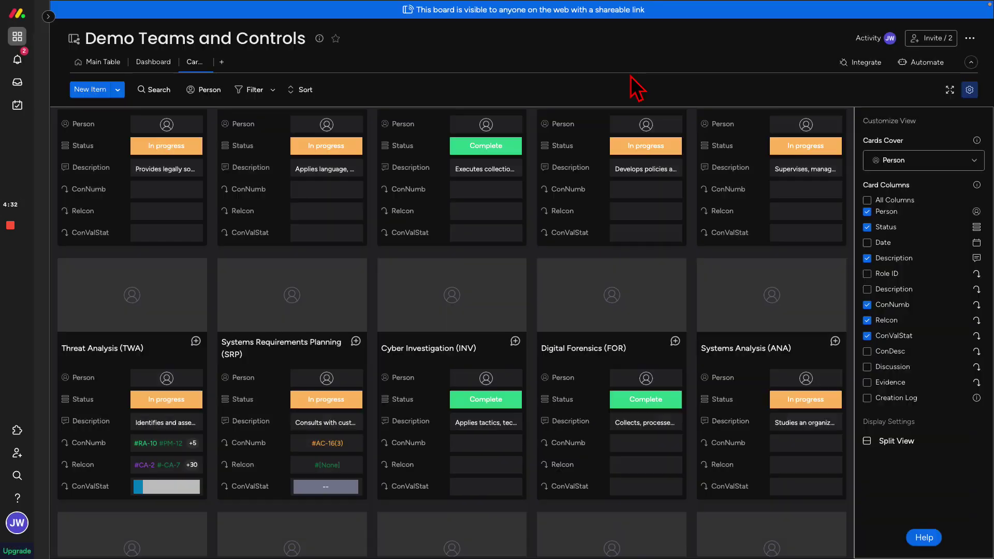